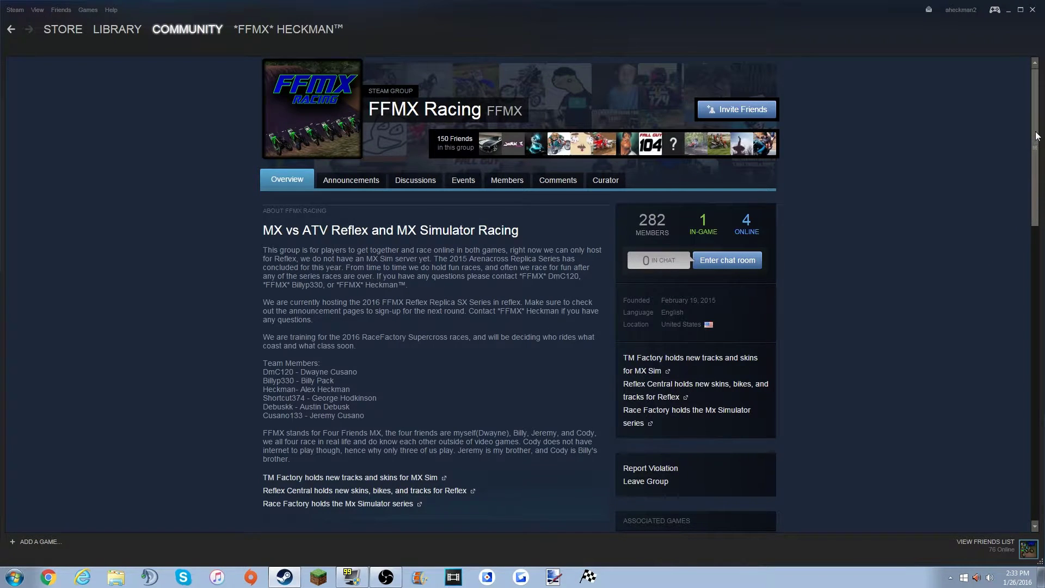
mouse_move(1036, 133)
left_mouse_down()
mouse_move(1042, 372)
mouse_move(1026, 79)
left_mouse_up()
Step: Open the FFMX Racing group's announcements and read the latest Round 1 sign-up post
left_click_drag(372, 108, 482, 107)
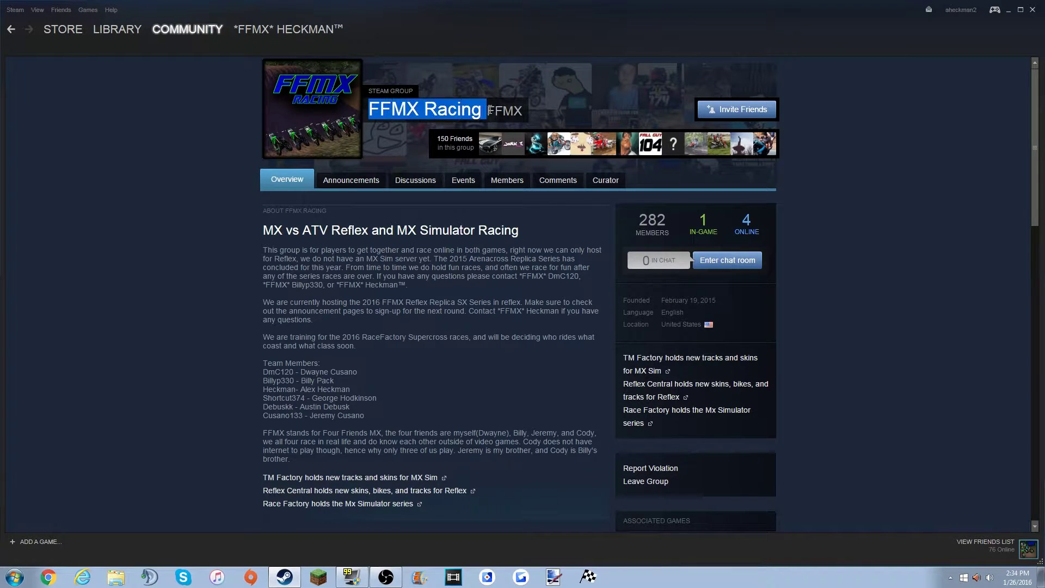
left_click(416, 107)
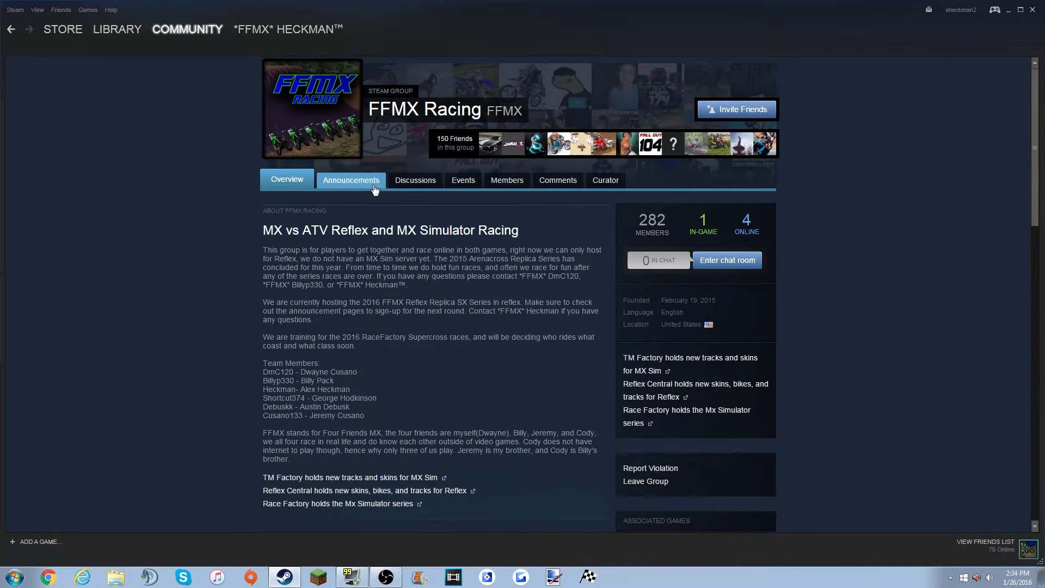
left_click(352, 180)
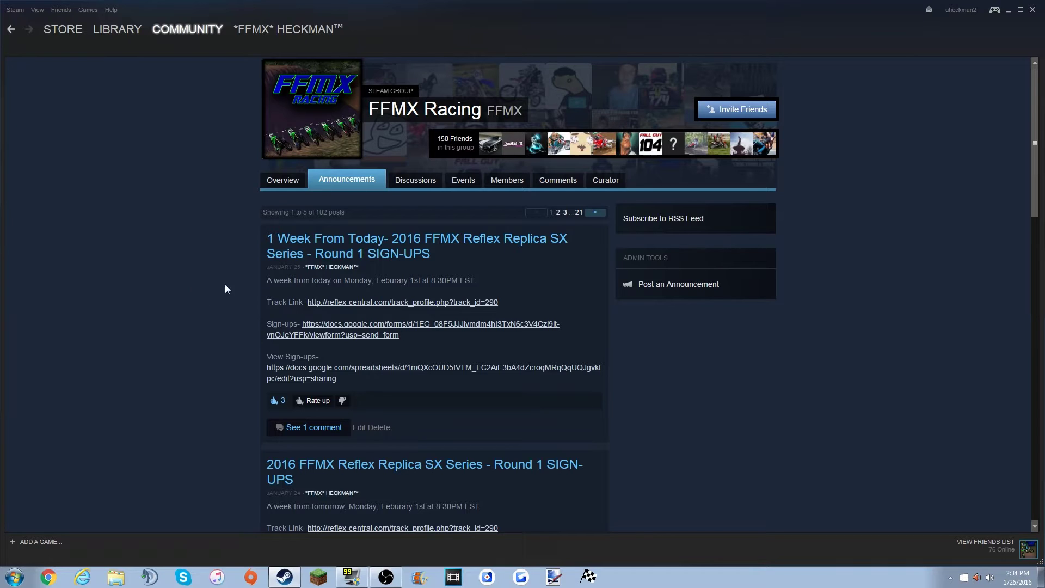
left_click_drag(297, 281, 478, 283)
left_click(482, 286)
left_click_drag(376, 281, 478, 281)
left_click(465, 286)
left_click(513, 280)
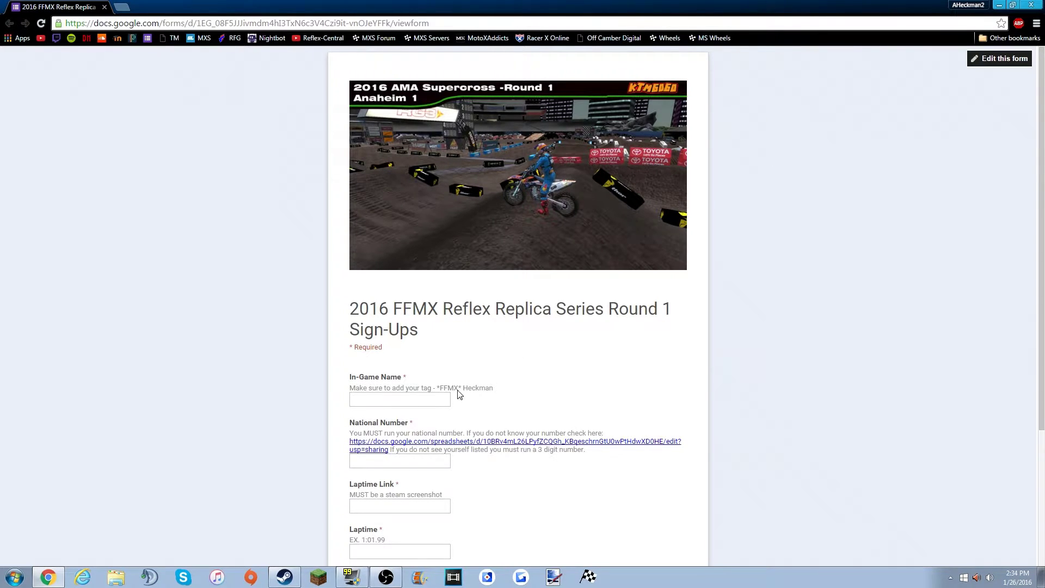
scroll(458, 394, "down", 2)
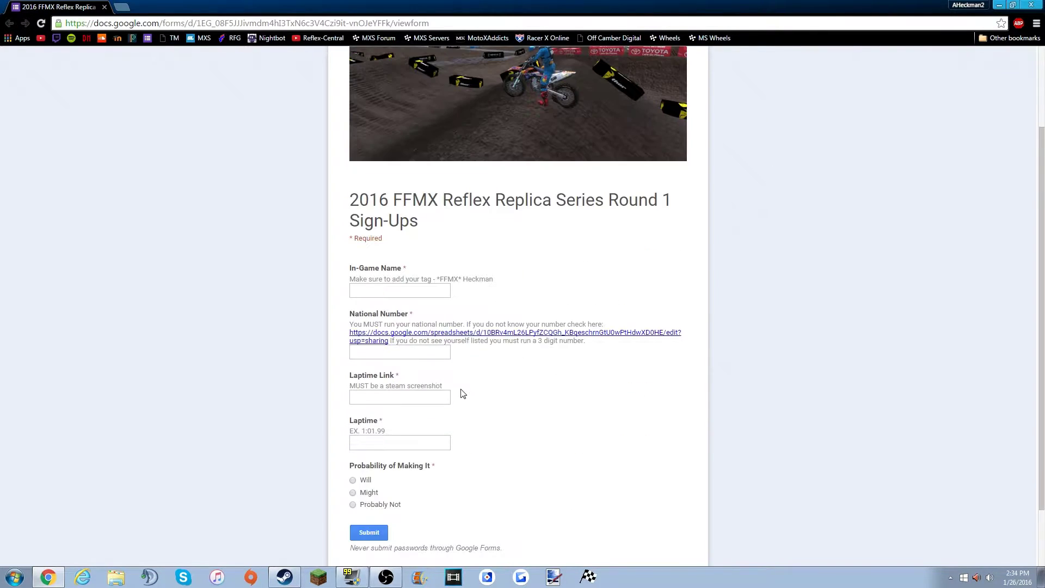
Step: Enter '*FPR* FifthPinned778' as the in-game name and open the National Numbers spreadsheet
left_click(390, 294)
type("*FPR* FifthPinned778")
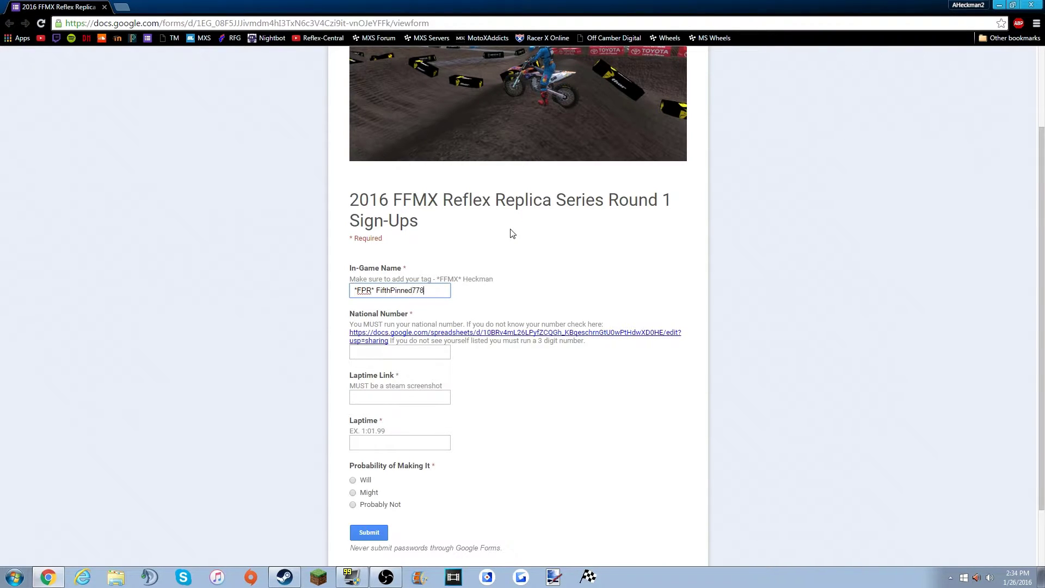
left_click(423, 353)
scroll(514, 360, "down", 2)
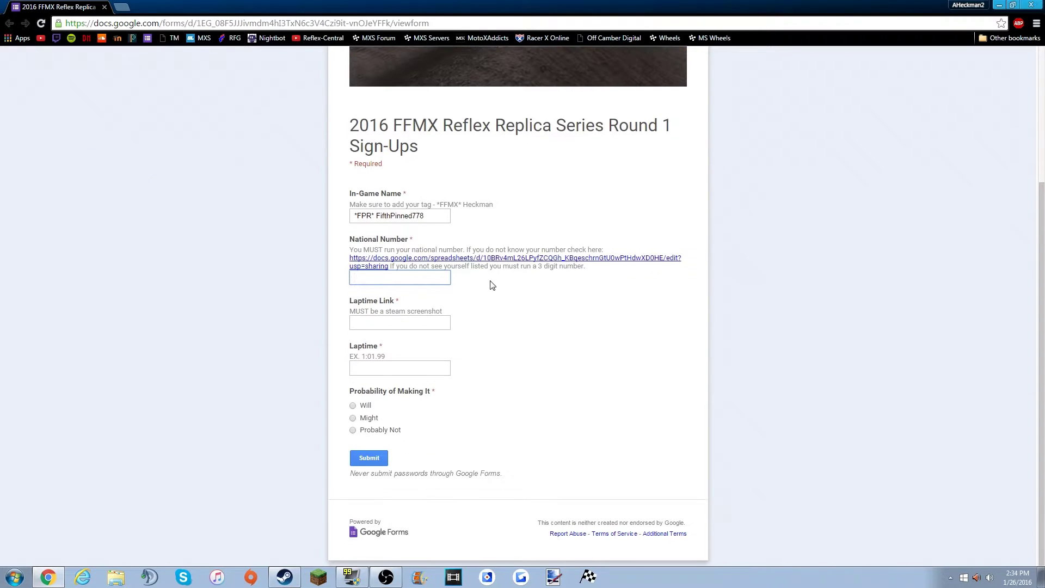
left_click(438, 263)
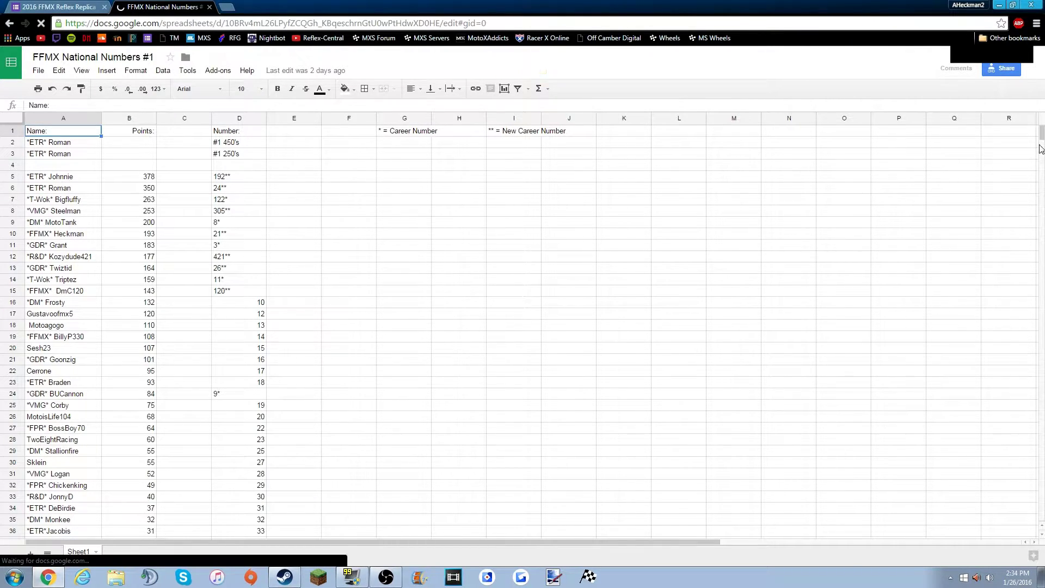
mouse_move(1040, 137)
left_mouse_down()
mouse_move(1040, 156)
mouse_move(1041, 132)
left_mouse_up()
Step: Review the FFMX National Numbers list, including the Number column down to row 21
left_click(81, 405)
scroll(82, 408, "down", 4)
scroll(83, 408, "down", 4)
scroll(78, 417, "down", 2)
scroll(171, 457, "up", 3)
scroll(204, 343, "up", 2)
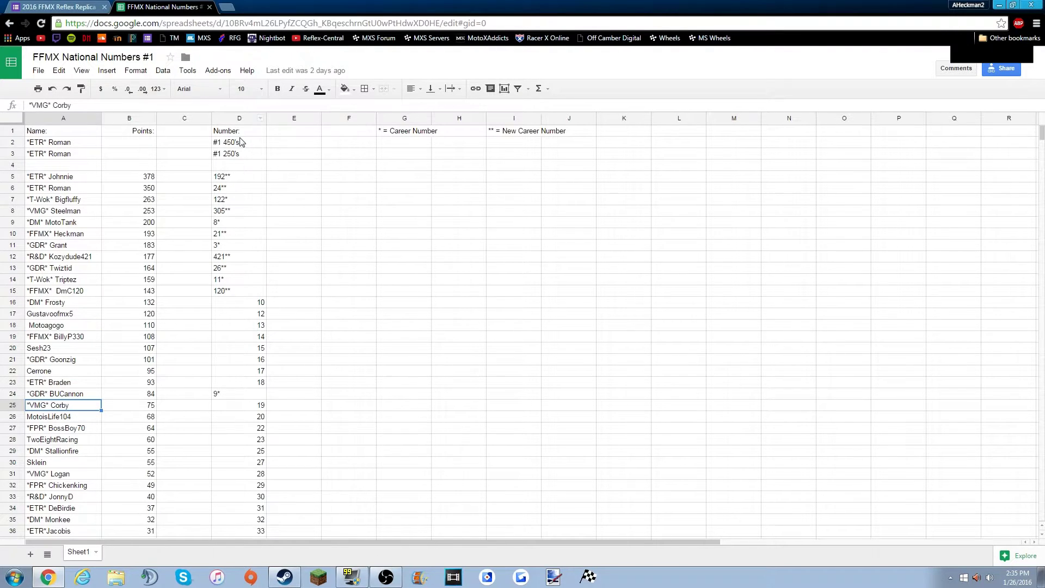
left_click_drag(241, 135, 253, 365)
left_click(280, 350)
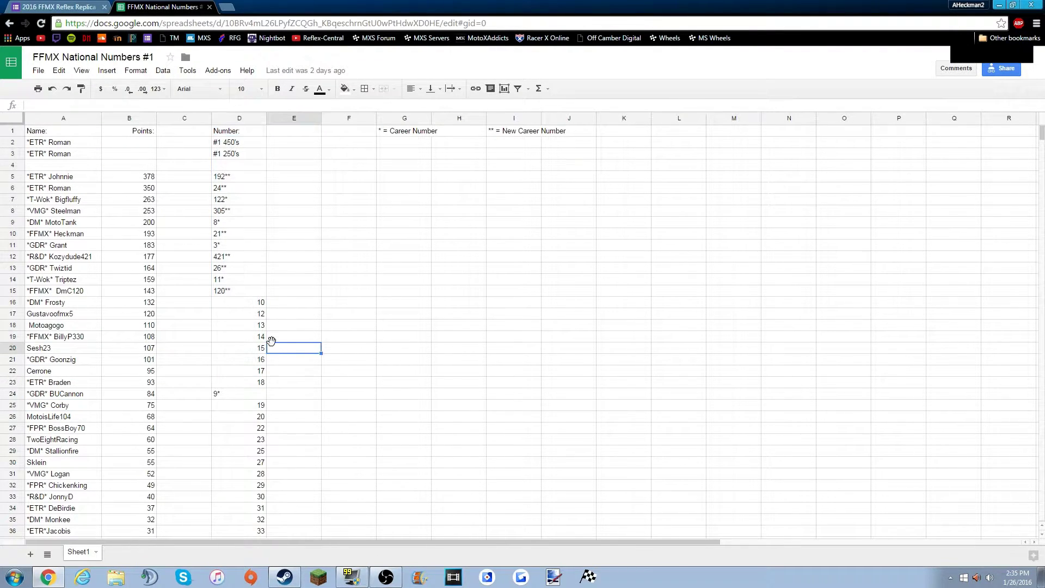
Step: Enter 372 as the national number on the sign-up form
left_click(49, 5)
type("372")
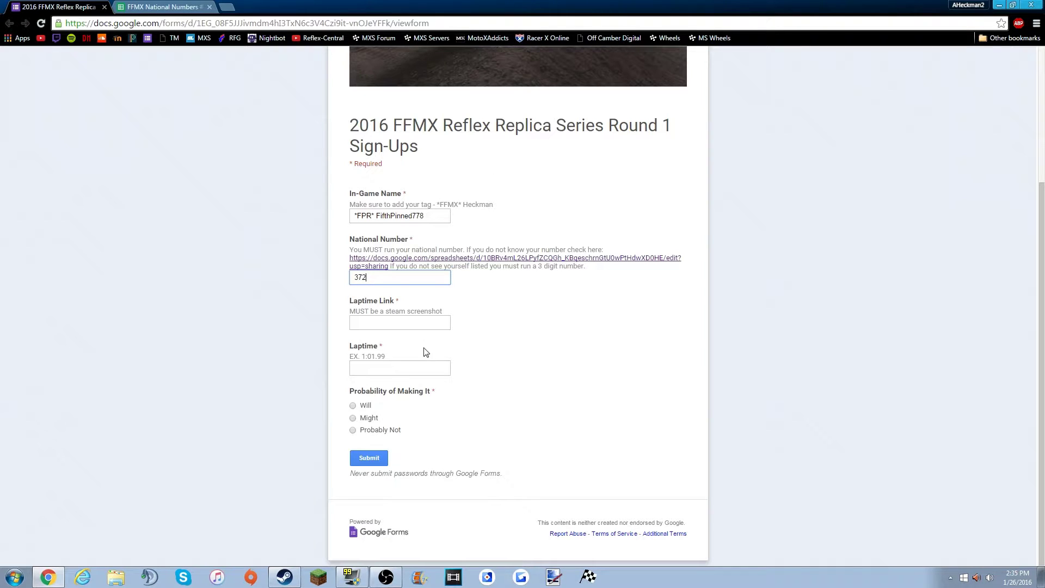
left_click(401, 326)
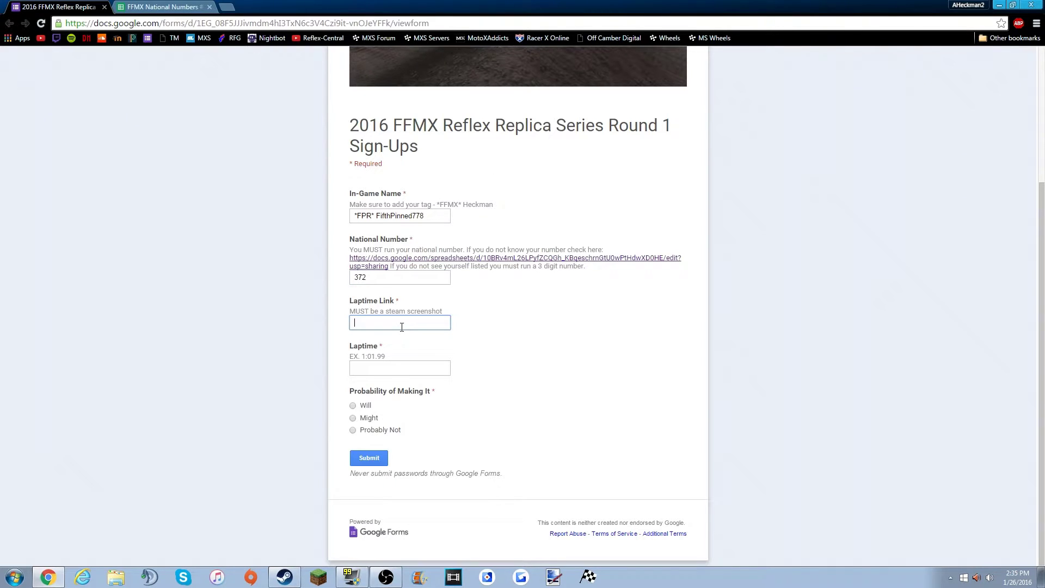
left_click(286, 577)
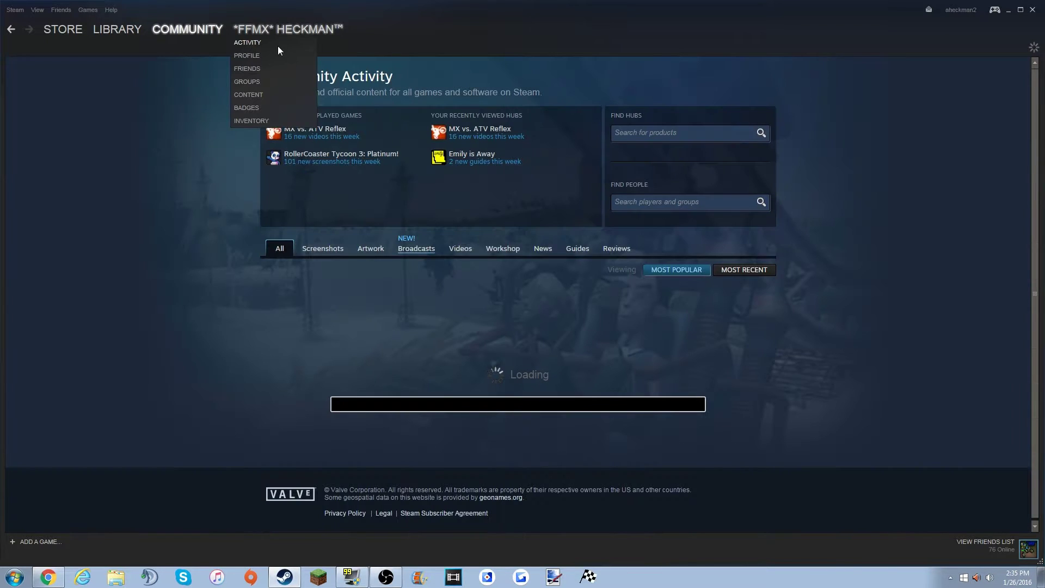
Step: Paste the Steam link of the 58.83 A1 Reflex screenshot into the Laptime Link answer
left_click(271, 56)
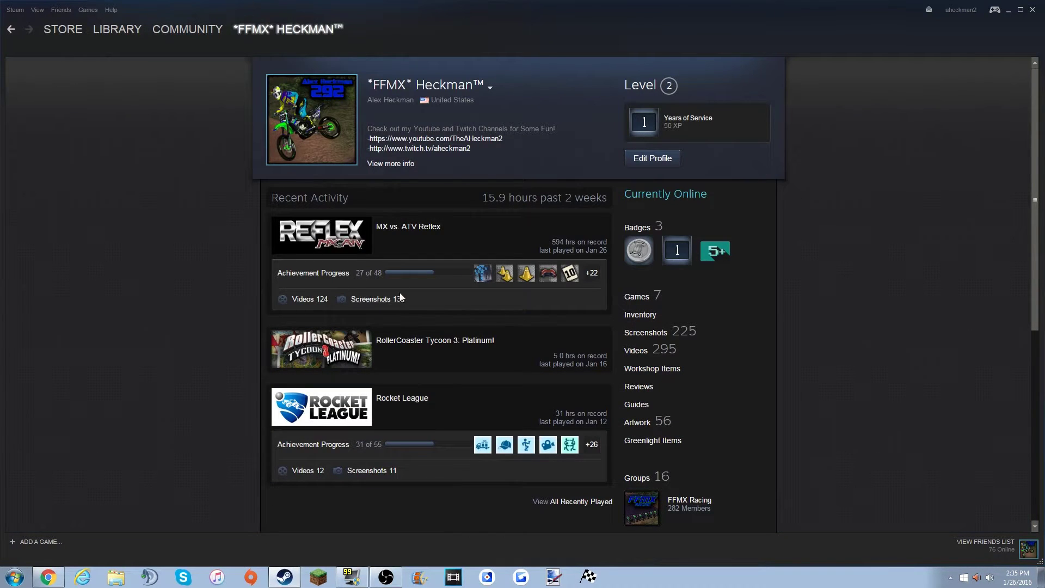
left_click(385, 300)
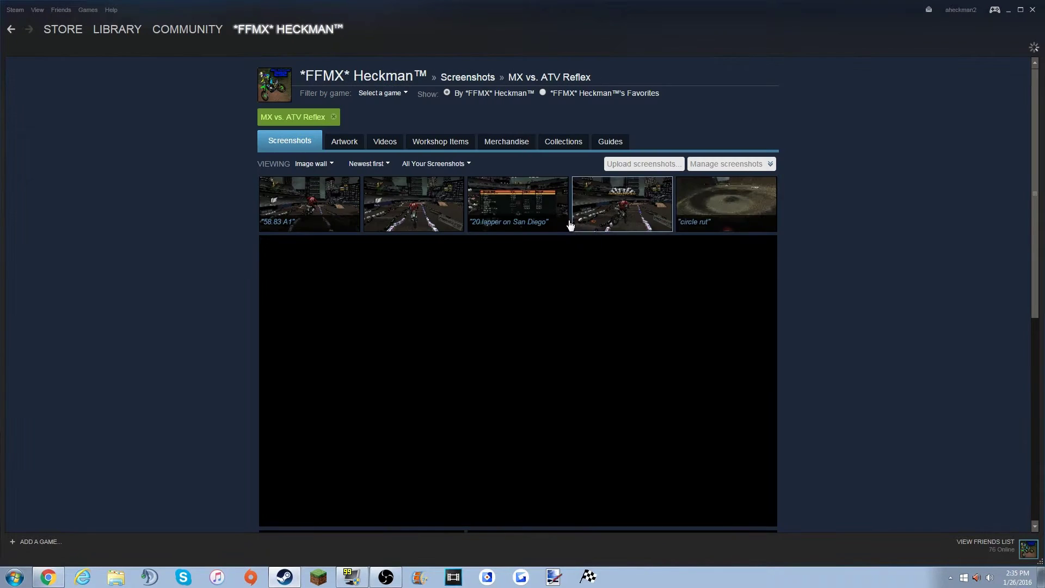
left_click(303, 198)
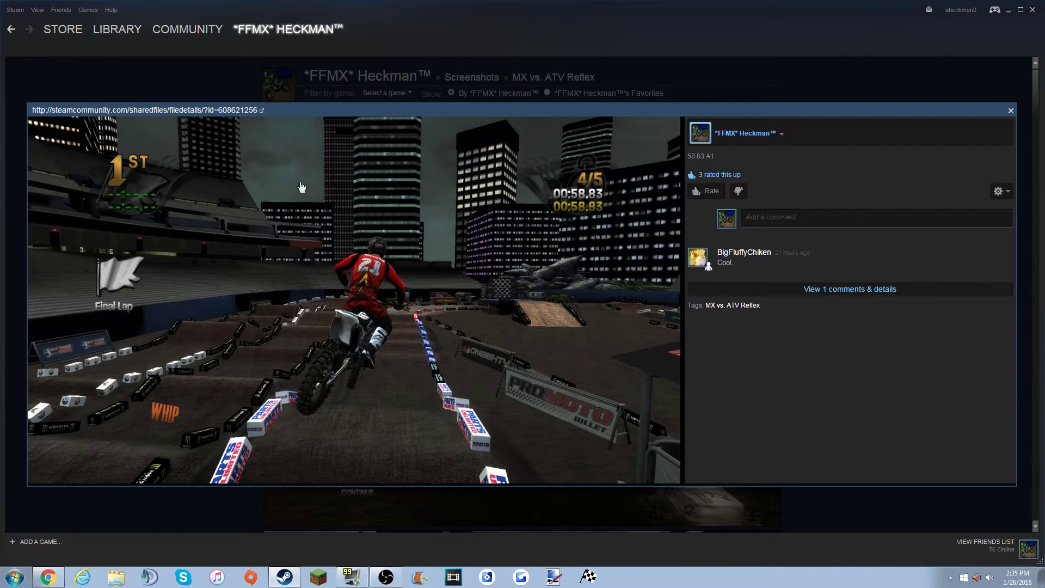
left_click_drag(30, 110, 258, 119)
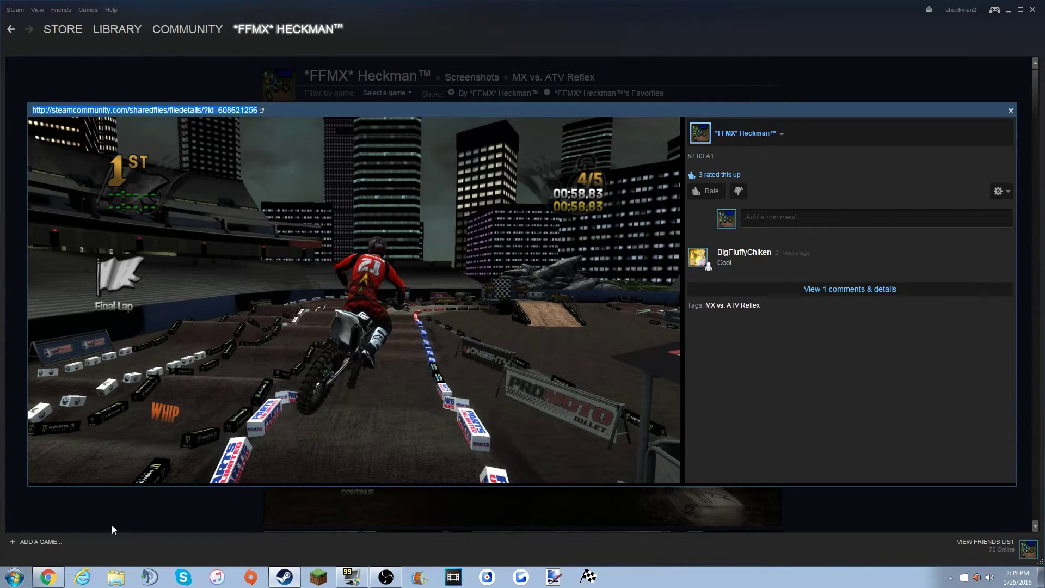
left_click(55, 578)
key("ctrl+v")
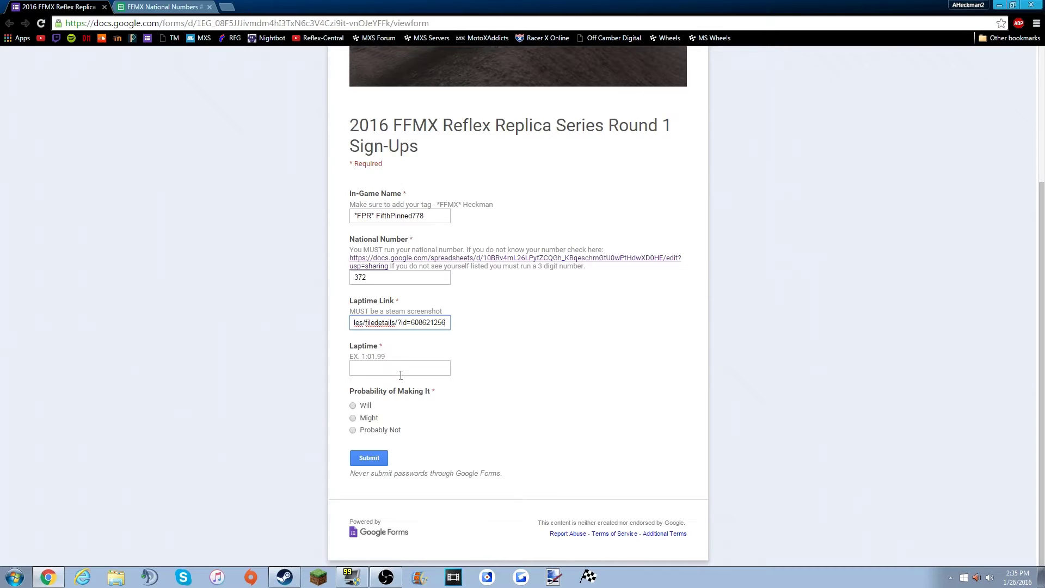
Step: Enter laptime 58.83, choose 'Will' for probability of making it, and submit
left_click(400, 369)
type("58.83")
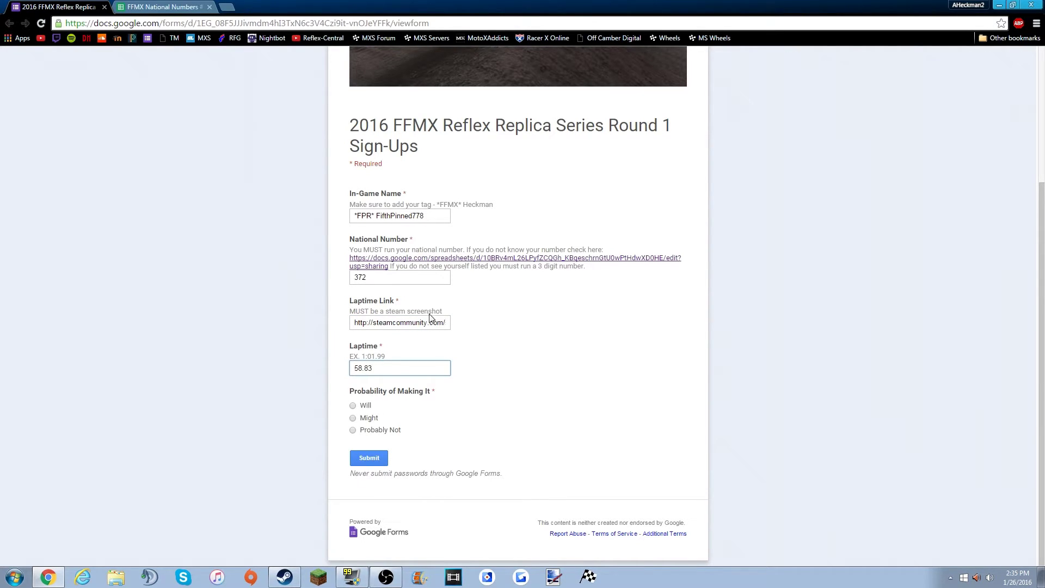
left_click(451, 399)
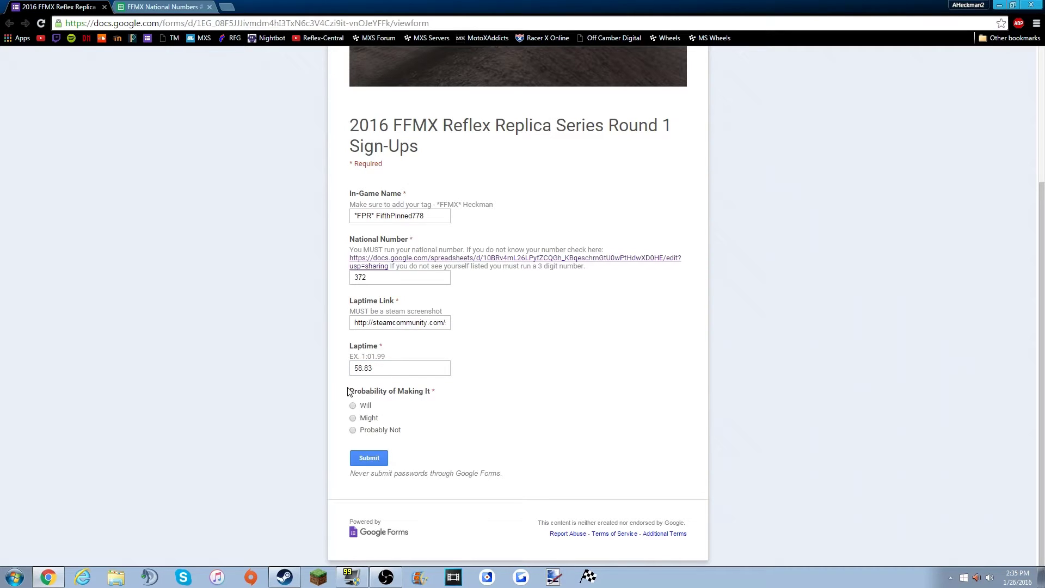
left_click_drag(349, 393, 432, 398)
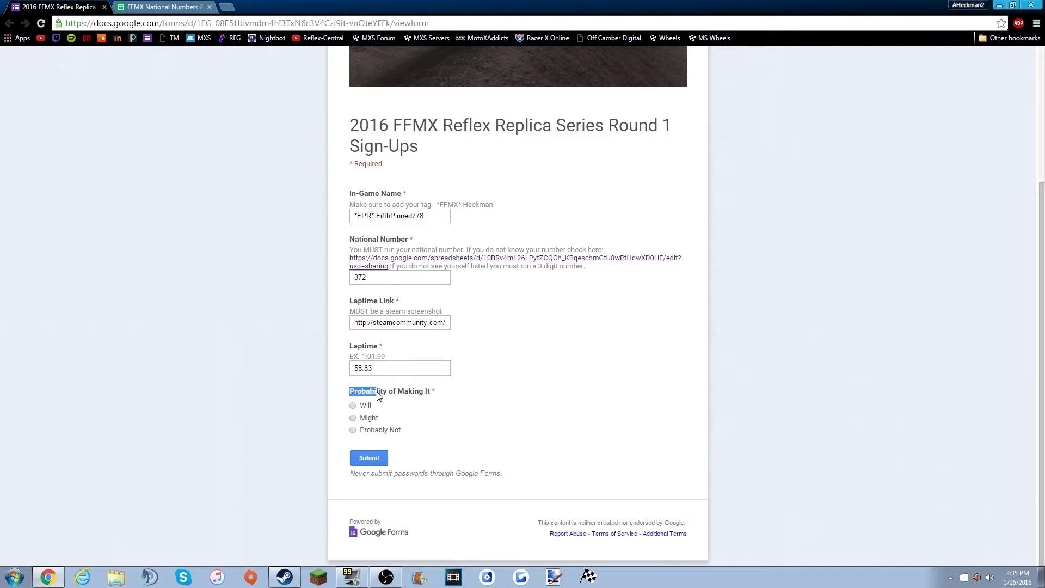
left_click(440, 408)
left_click(364, 405)
left_click(376, 460)
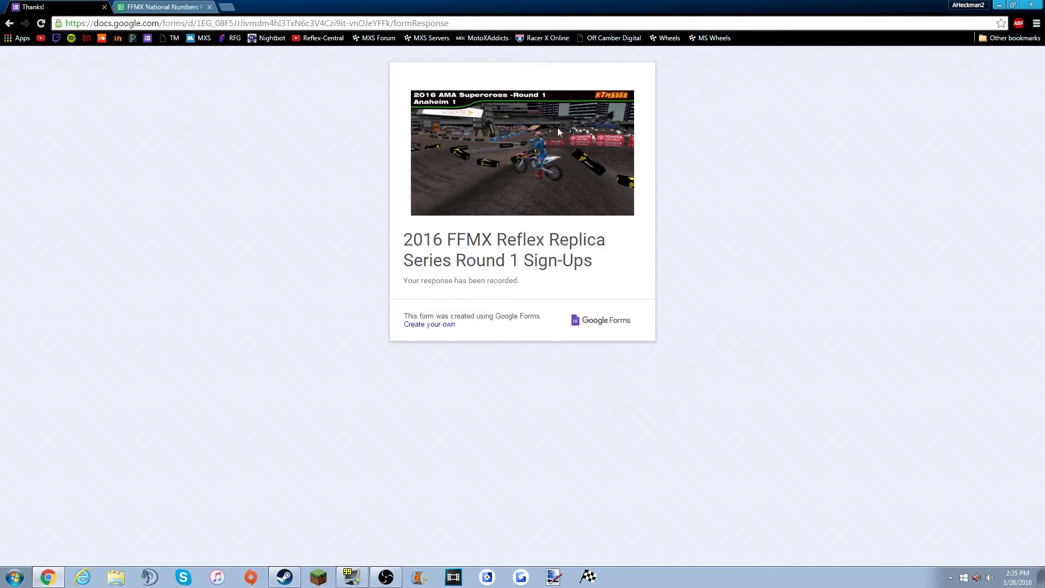
Step: Close the form confirmation and screenshot view, returning to the FFMX Racing announcements in Steam
left_click(103, 7)
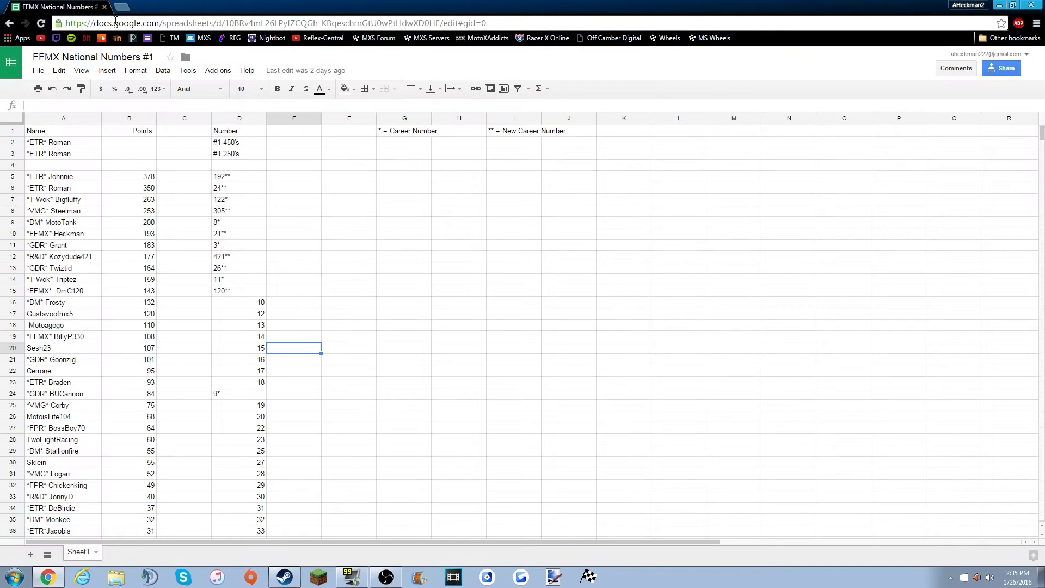
left_click(284, 578)
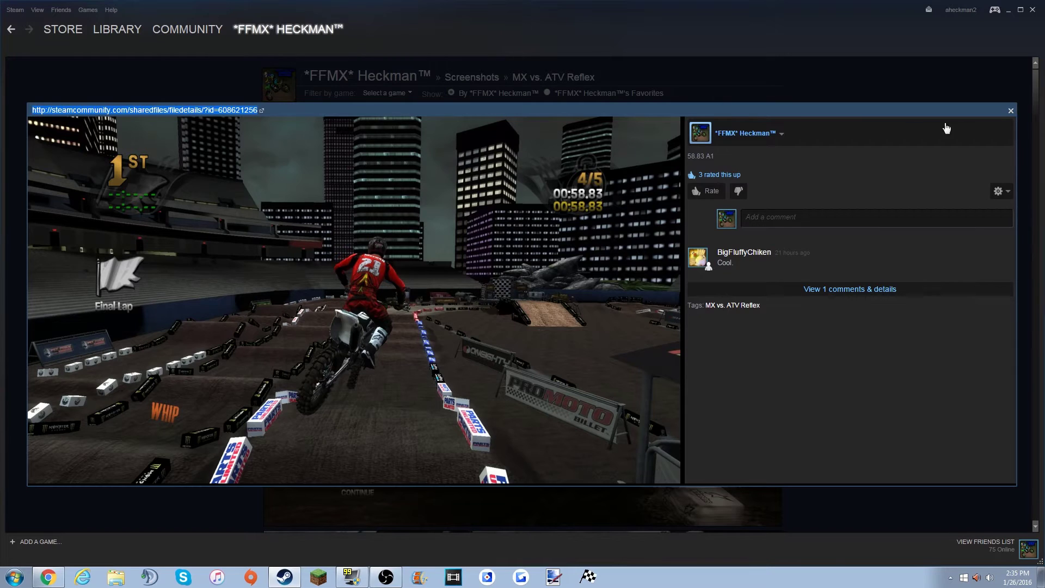
left_click(1011, 111)
left_click(11, 29)
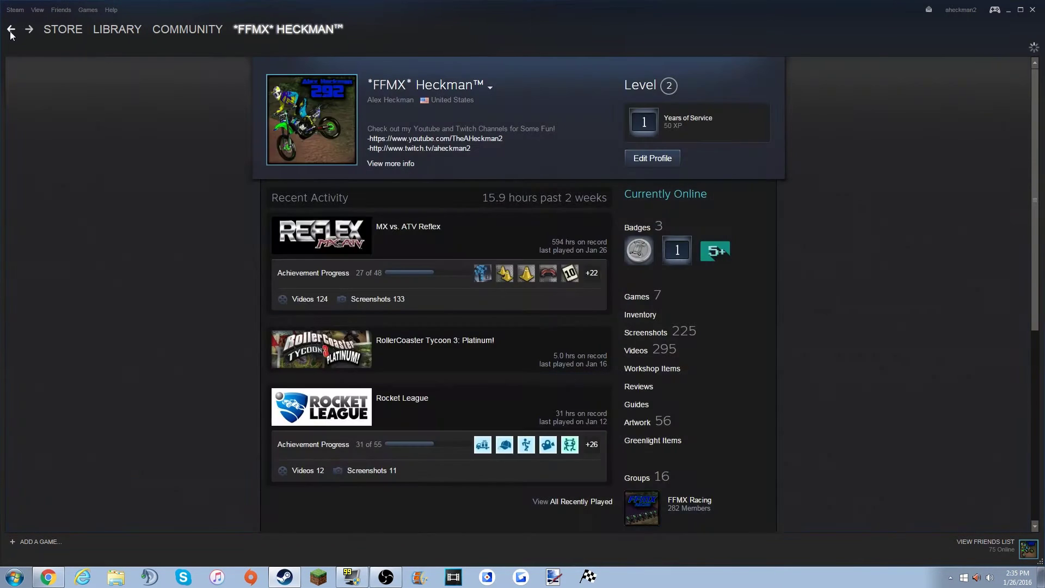
left_click(10, 29)
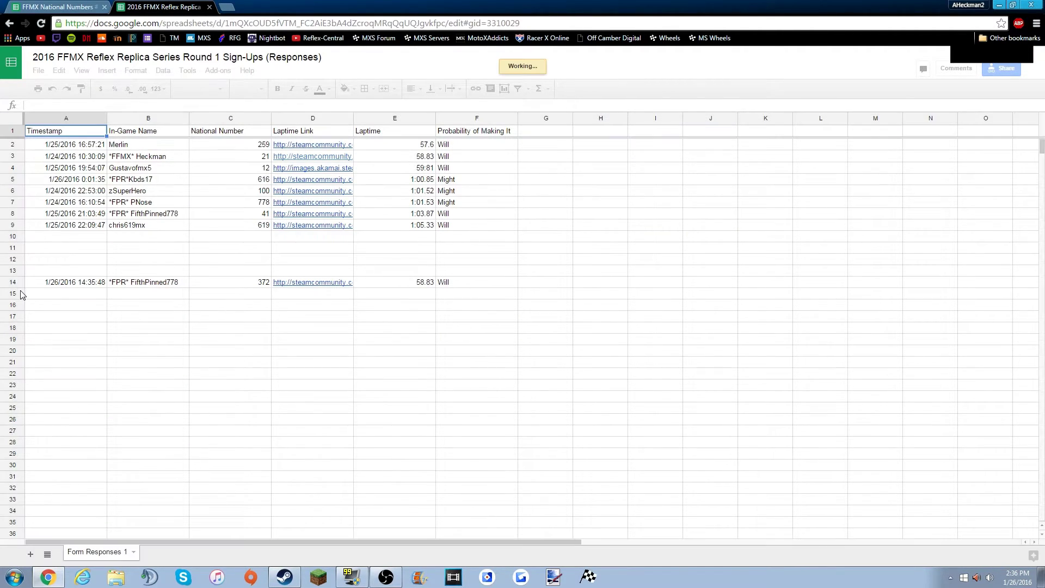
left_click(17, 282)
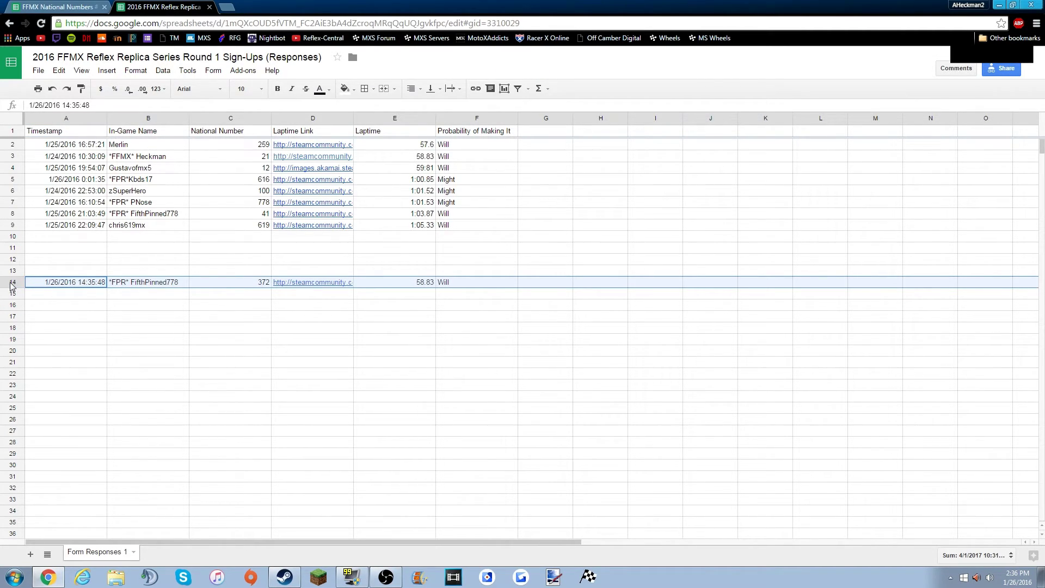
key("Delete")
left_click(206, 272)
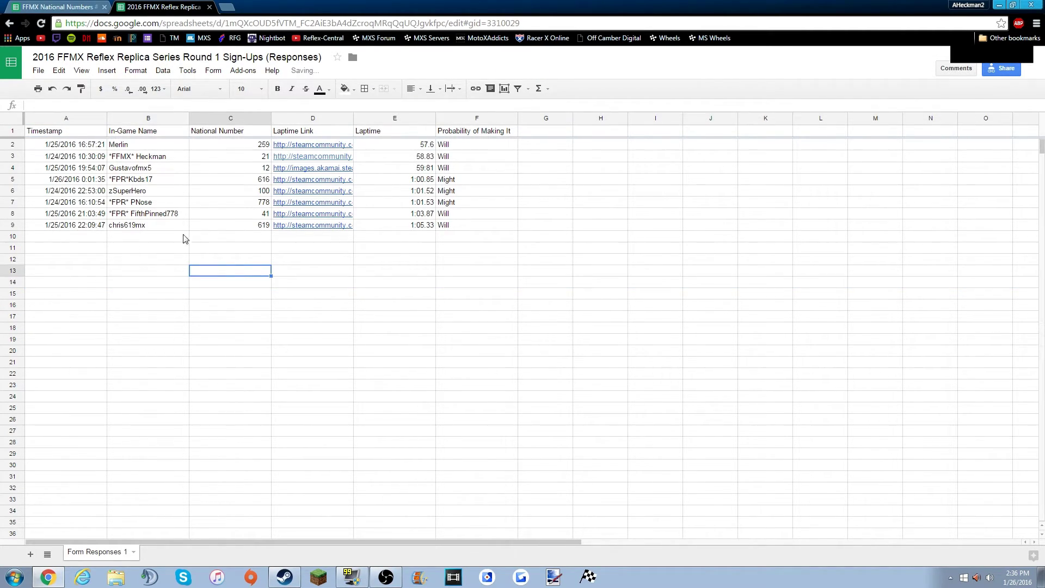
left_click(141, 154)
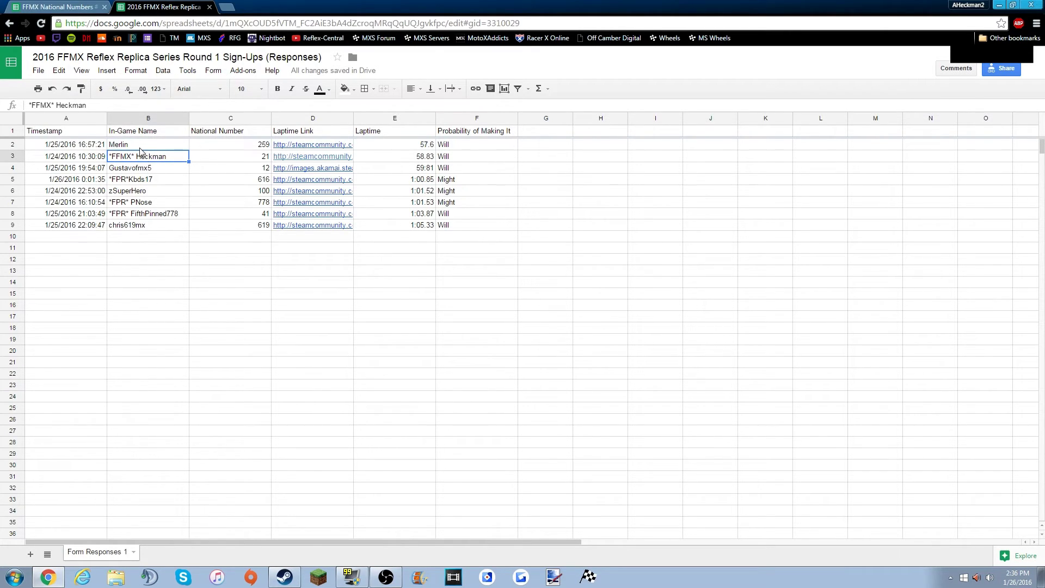
left_click(140, 147)
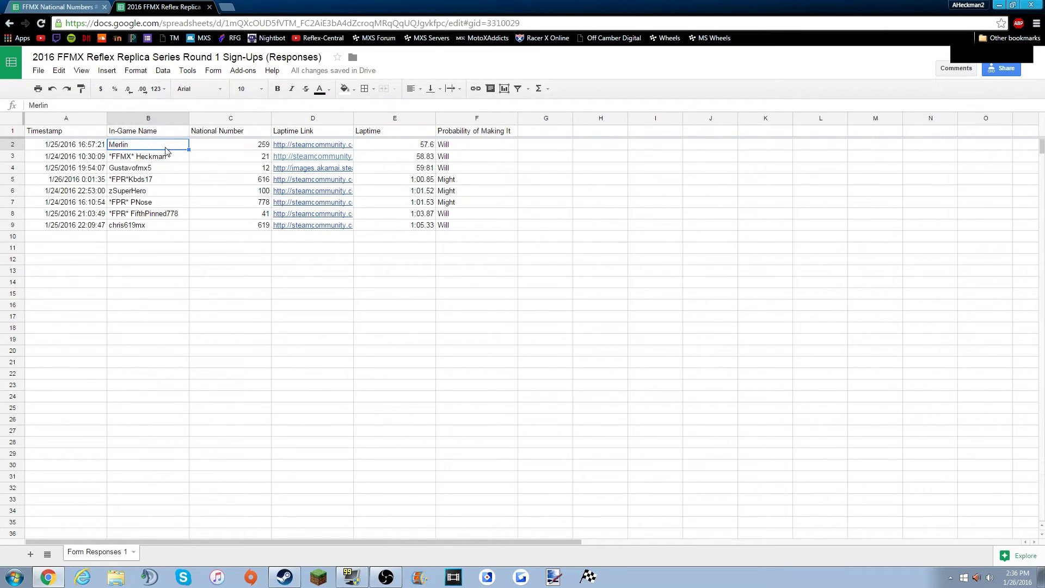
left_click(162, 170)
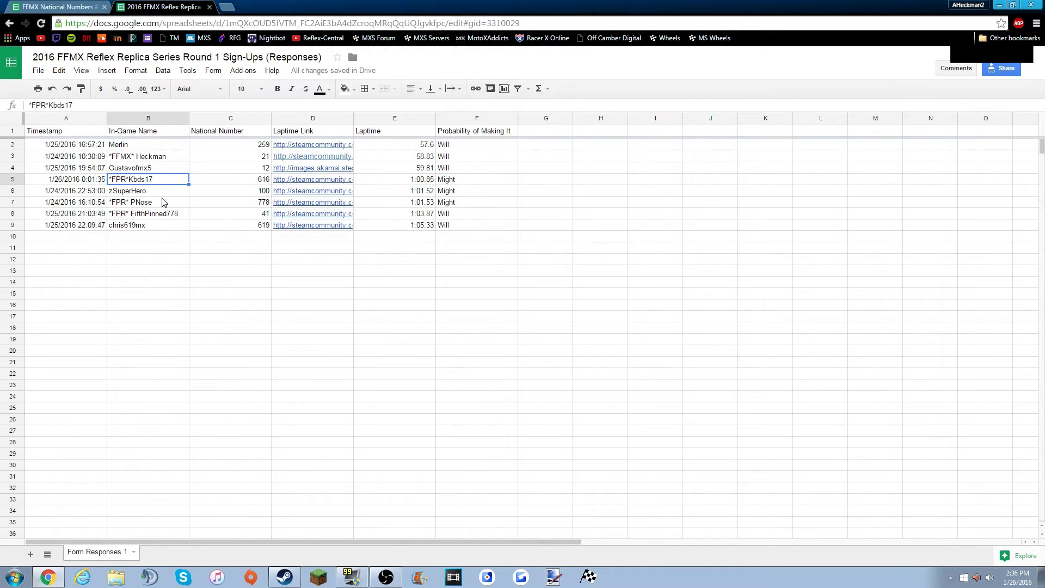
left_click(163, 226)
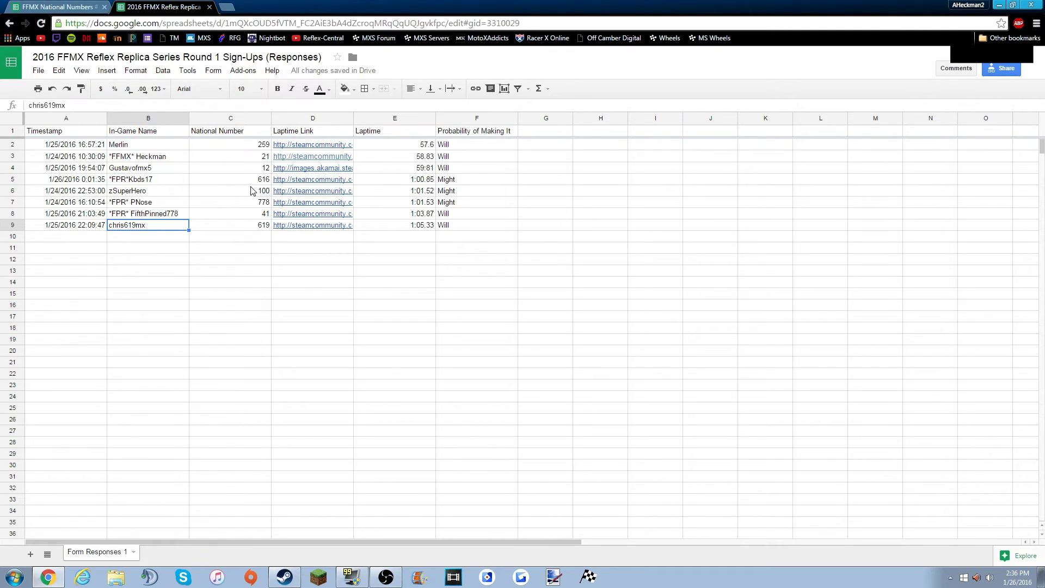
left_click(247, 298)
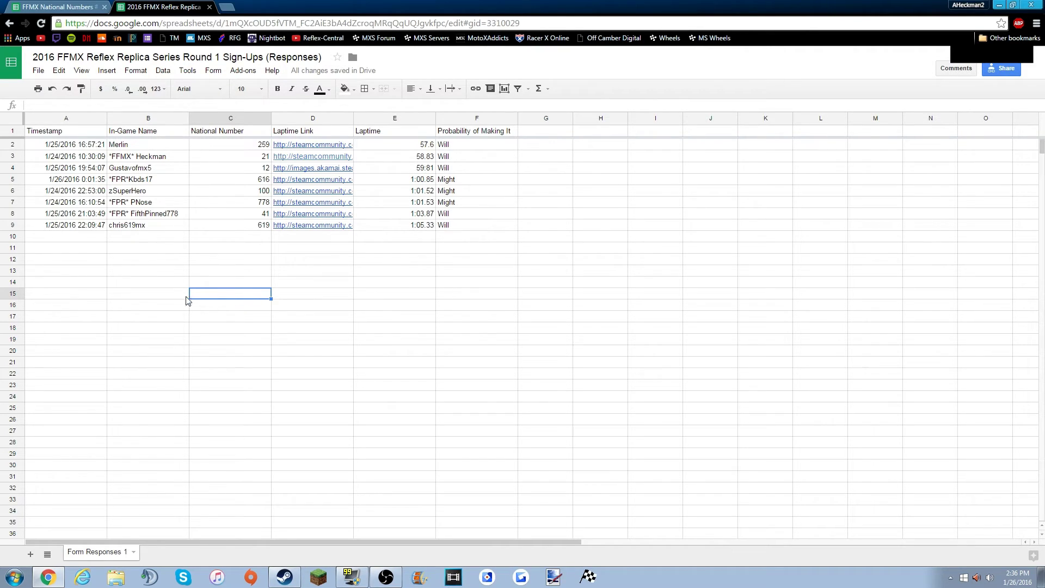
left_click(478, 118)
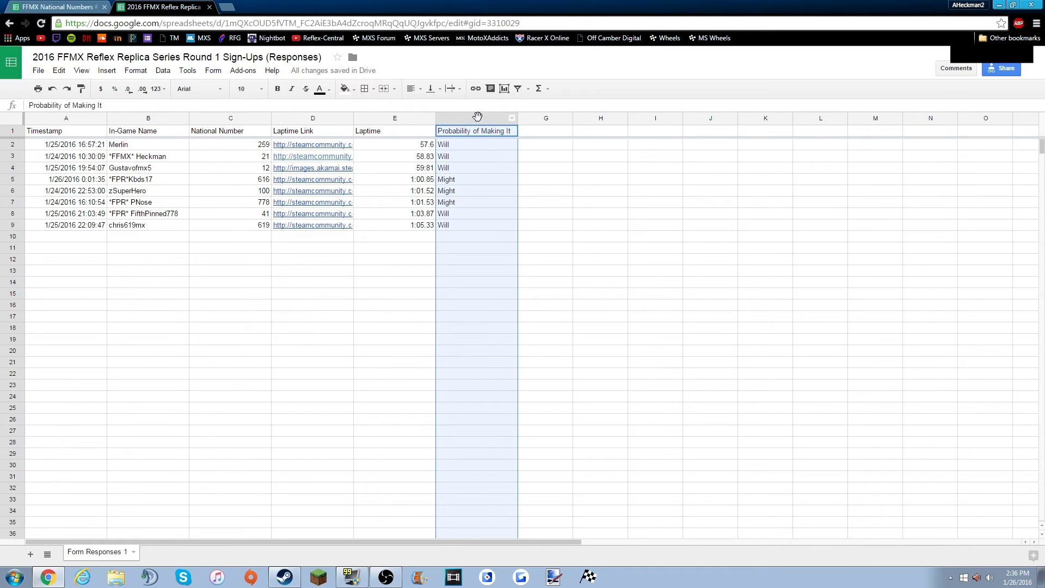
left_click(633, 353)
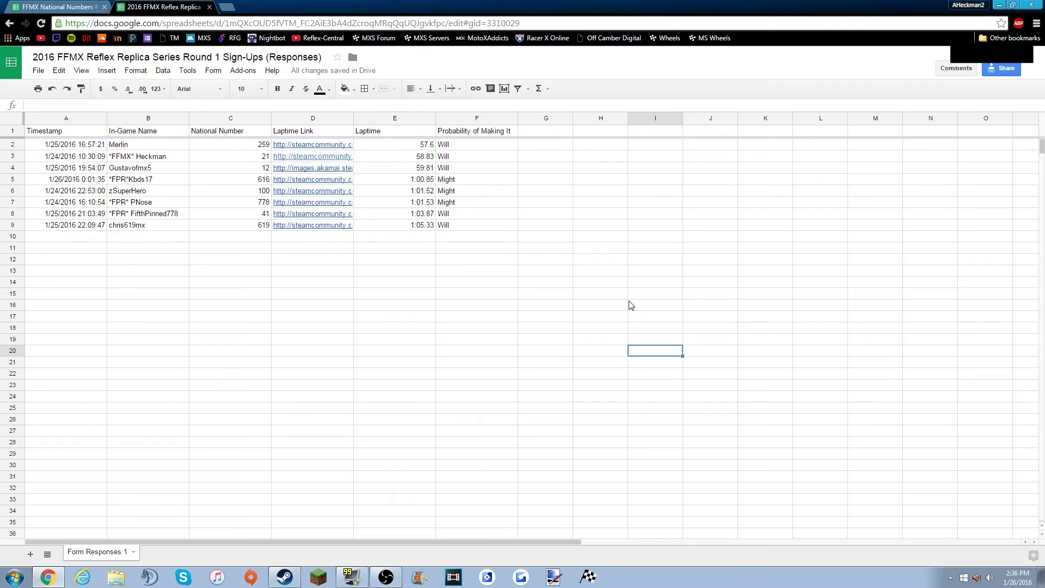
left_click(284, 577)
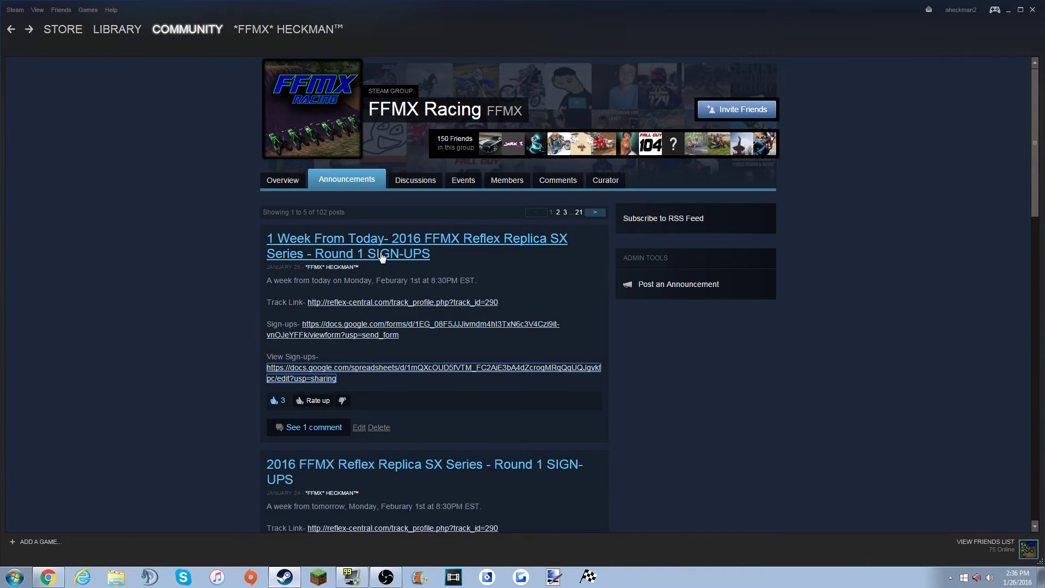
left_click(284, 181)
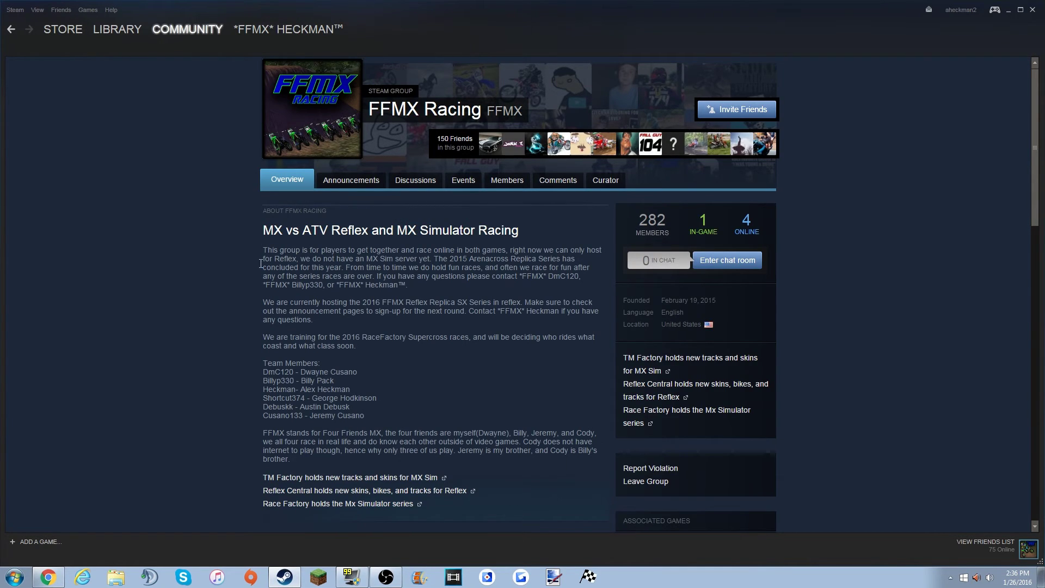
left_click(351, 180)
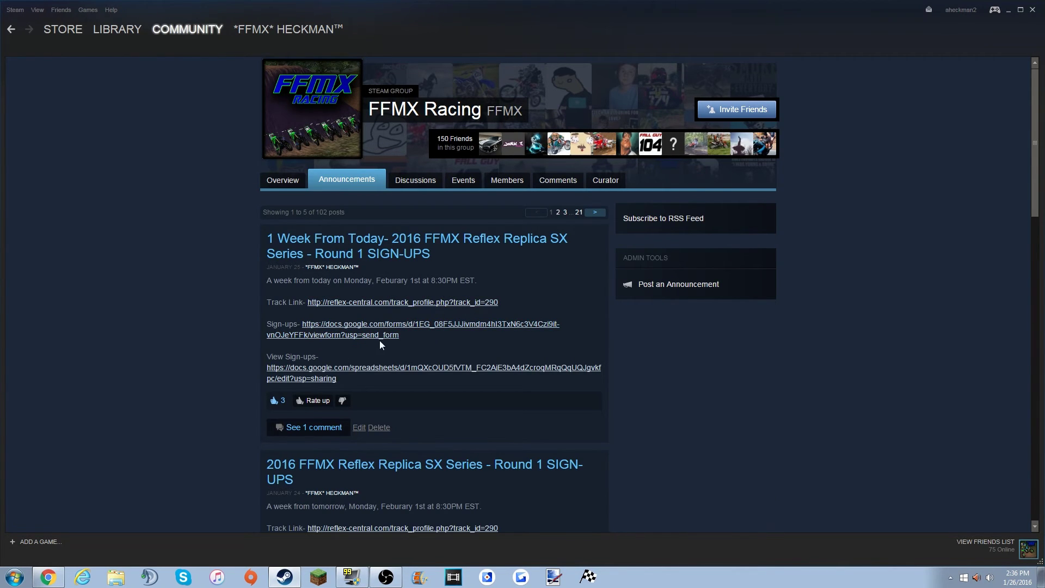